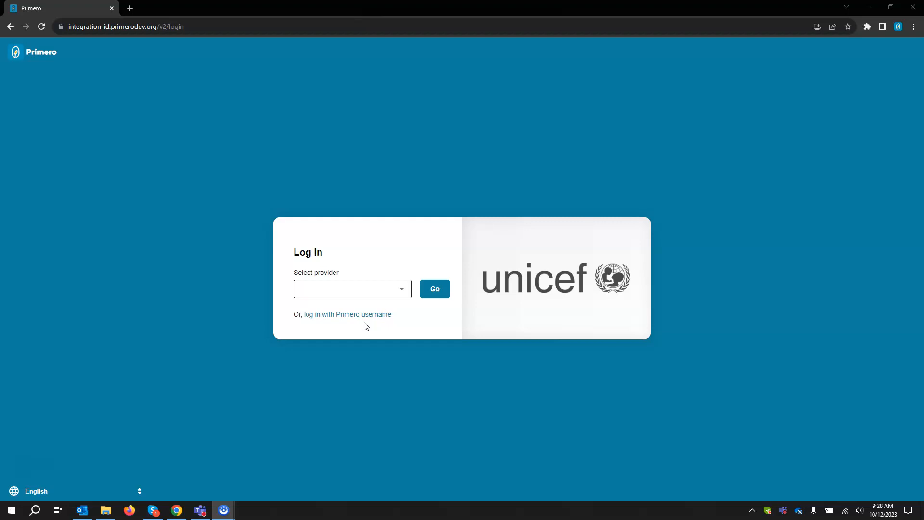
# Step: Sign in to Primero through the UNICEF provider's Microsoft account, declining to stay signed in
pyautogui.click(364, 321)
pyautogui.click(402, 292)
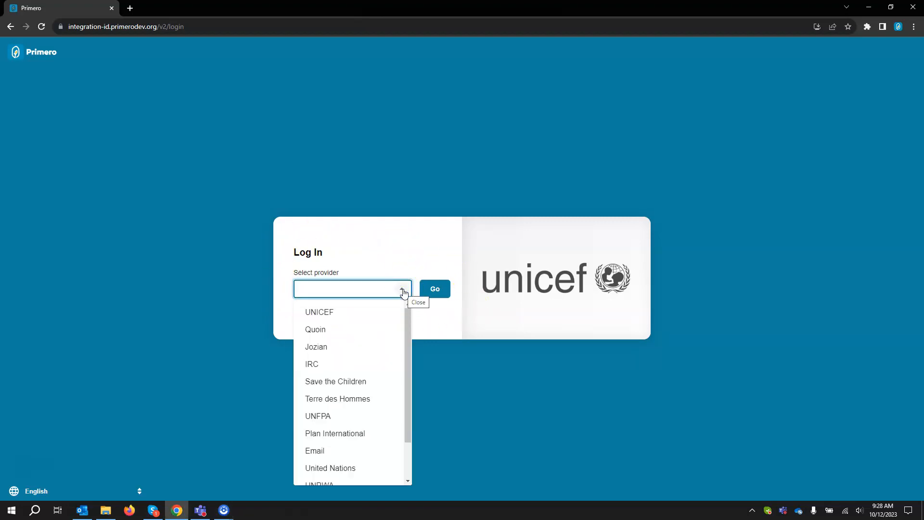
pyautogui.click(403, 291)
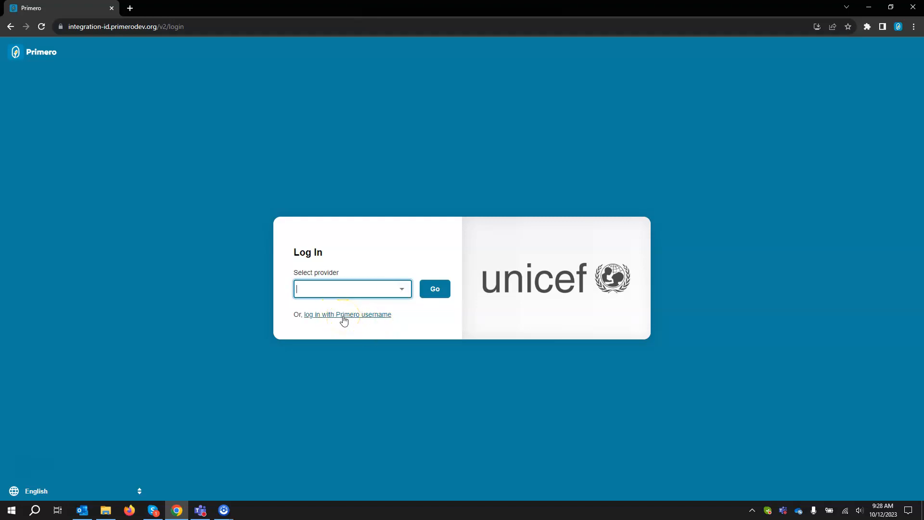
pyautogui.click(402, 289)
pyautogui.click(384, 311)
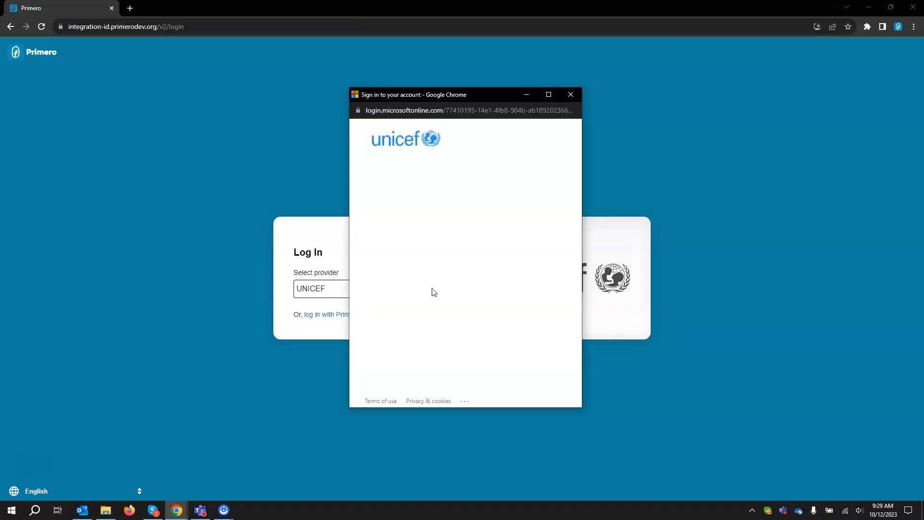
pyautogui.click(434, 192)
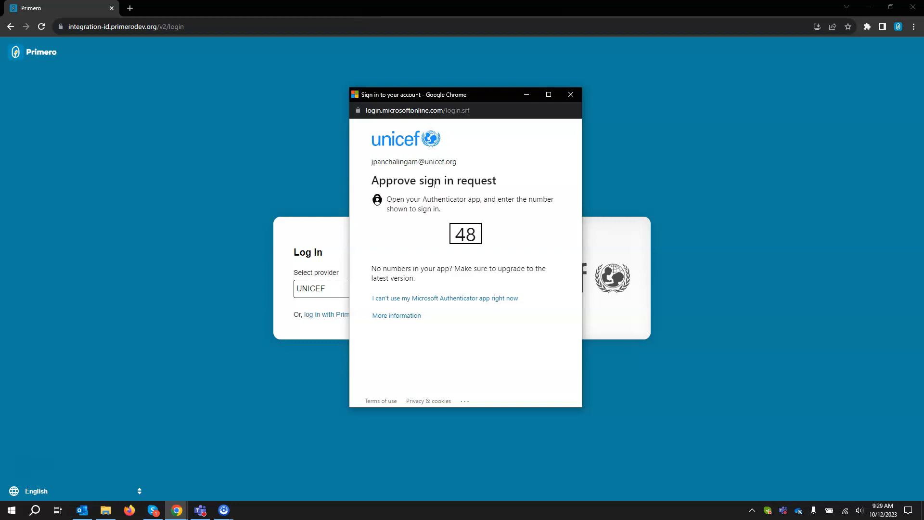
pyautogui.click(460, 252)
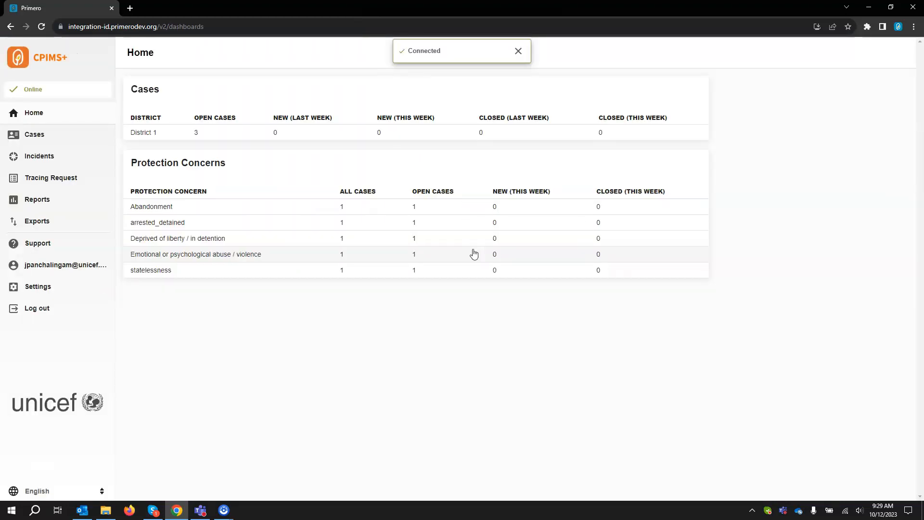
# Step: Open the Settings Users list and the first listed user's record
pyautogui.click(62, 293)
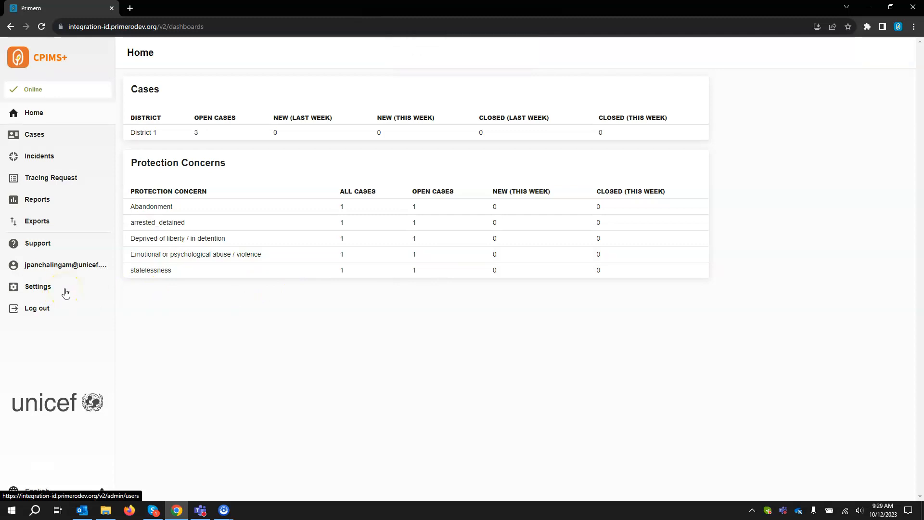
pyautogui.click(37, 137)
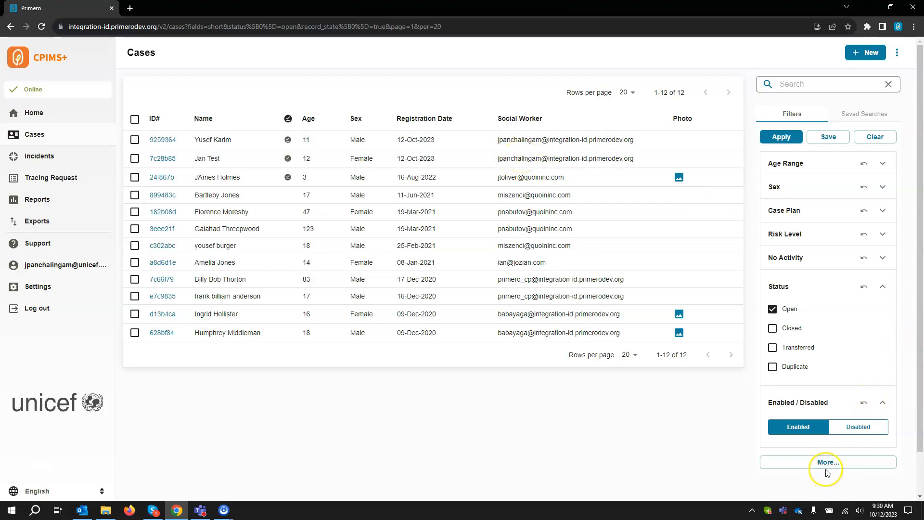
pyautogui.click(44, 292)
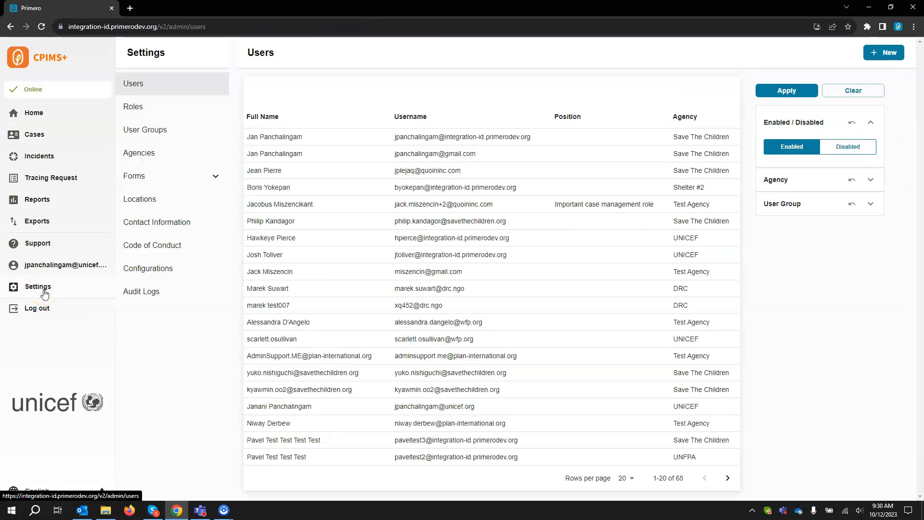
pyautogui.click(279, 136)
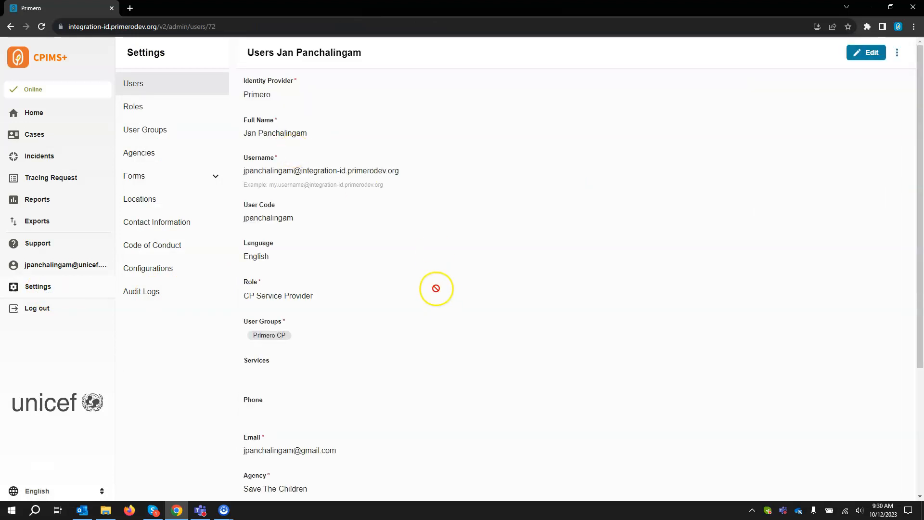
# Step: Review the first user's username and details, then switch the record into edit mode
pyautogui.moveTo(244, 171); pyautogui.dragTo(409, 171)
pyautogui.click(366, 174)
pyautogui.scroll(-3, 333, 398)
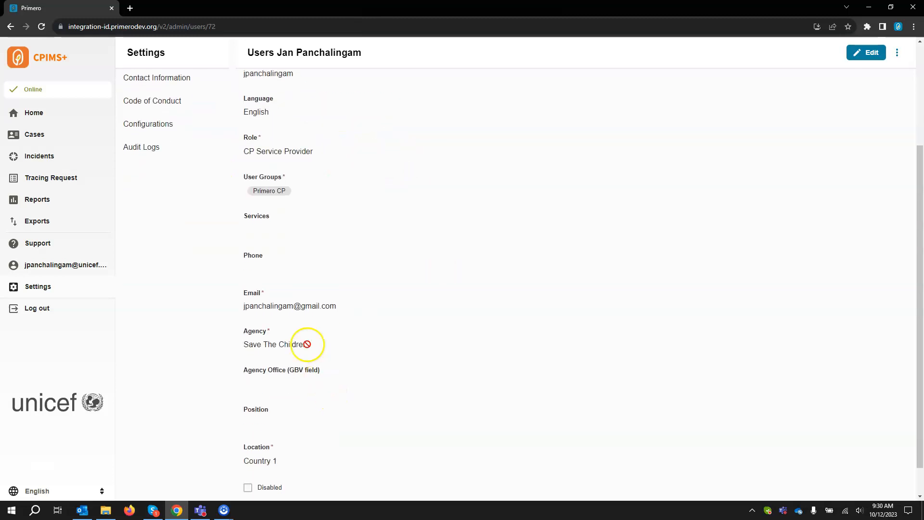
pyautogui.moveTo(242, 309); pyautogui.dragTo(296, 310)
pyautogui.click(296, 310)
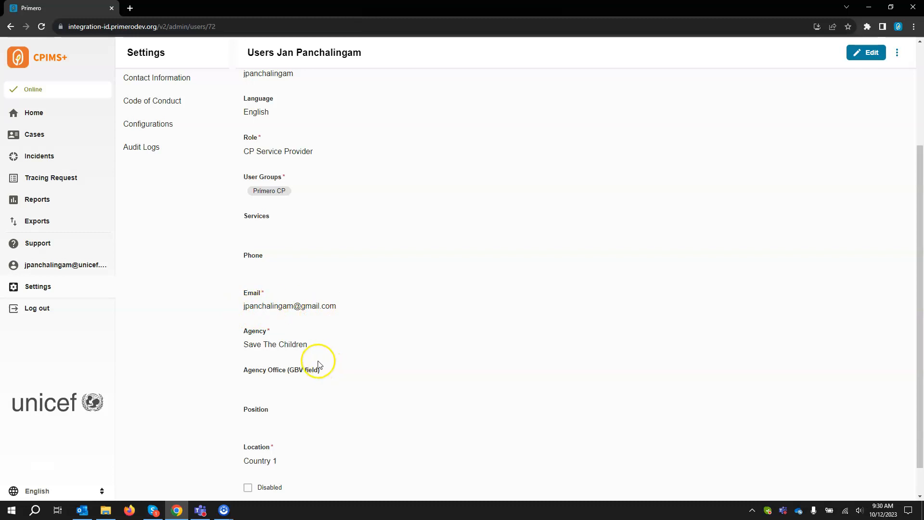
pyautogui.scroll(2, 282, 405)
pyautogui.scroll(-2, 283, 405)
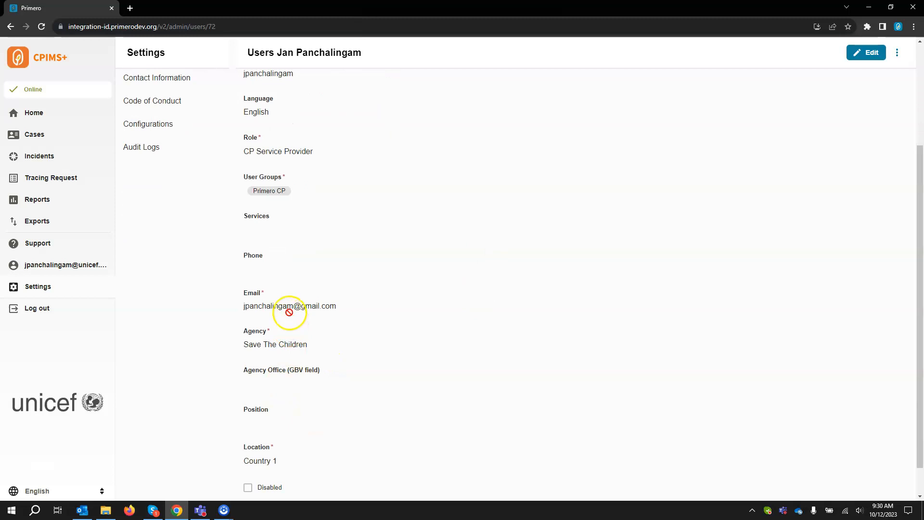
pyautogui.click(868, 56)
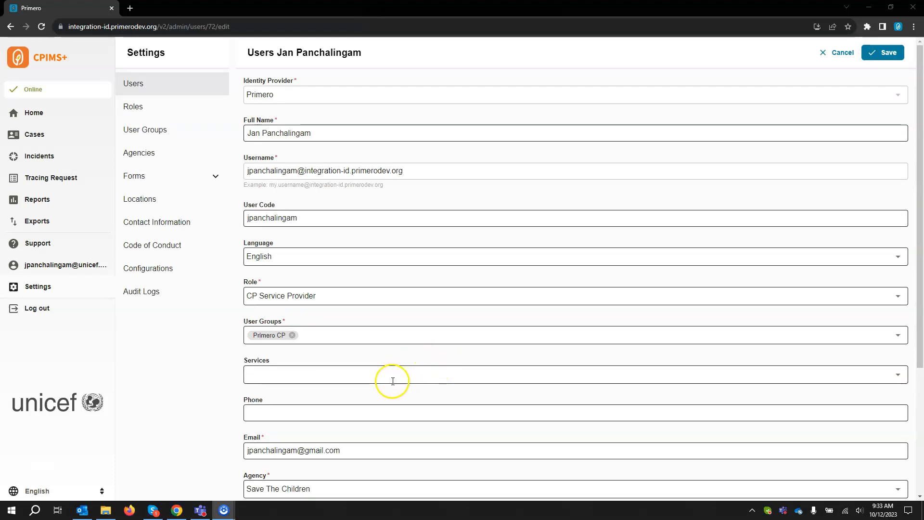
# Step: Insert '+old' just before the @ in the user's Email field
pyautogui.scroll(-1, 306, 433)
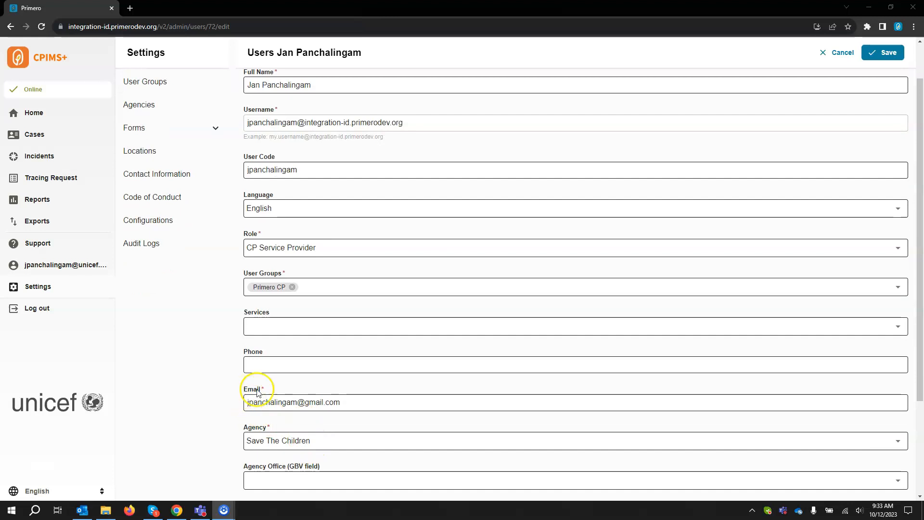
pyautogui.click(299, 403)
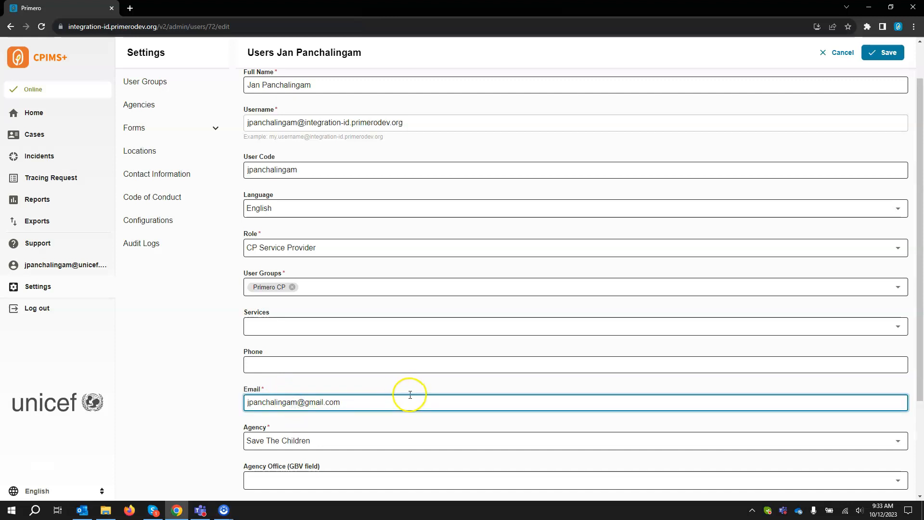
pyautogui.write('+old')
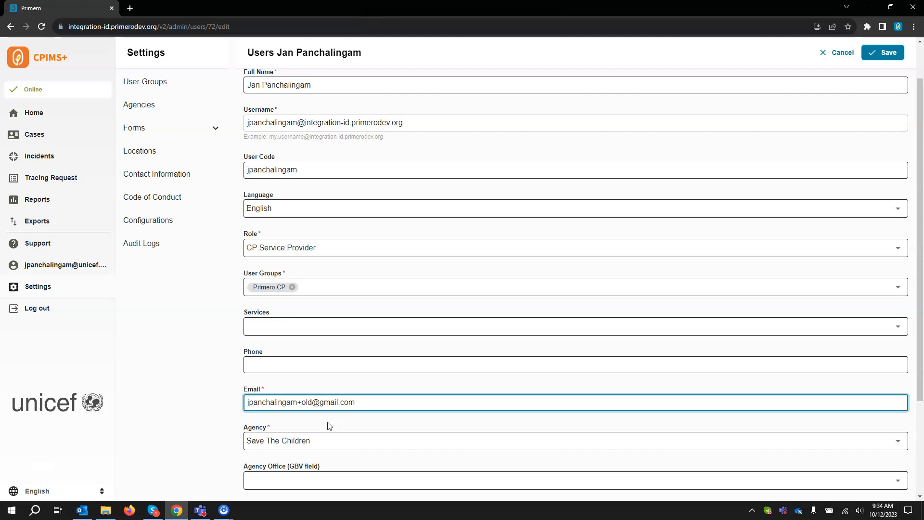
# Step: Save the +old email change, then open the second listed user's record for editing
pyautogui.click(889, 54)
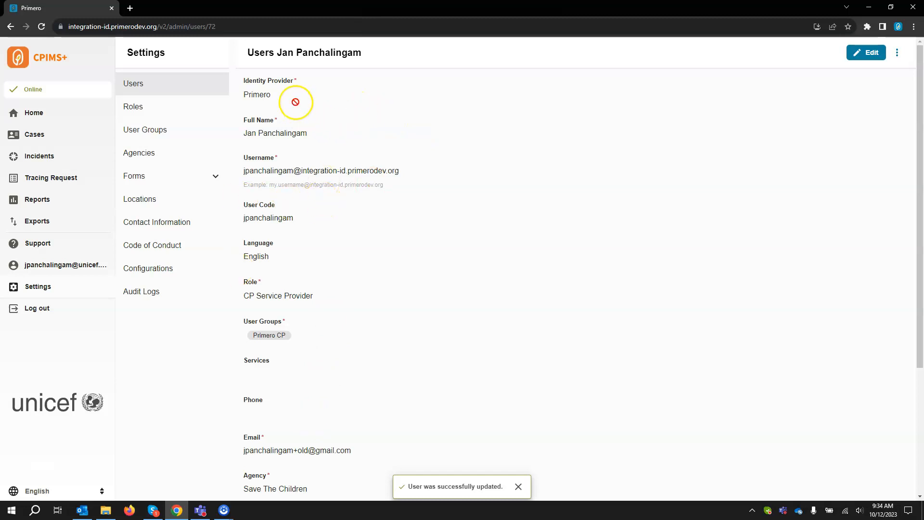
pyautogui.click(136, 84)
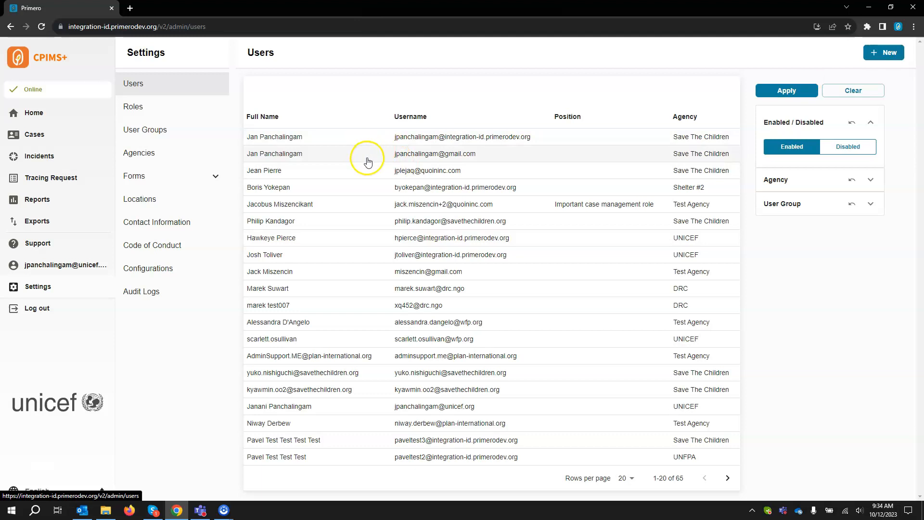
pyautogui.click(294, 158)
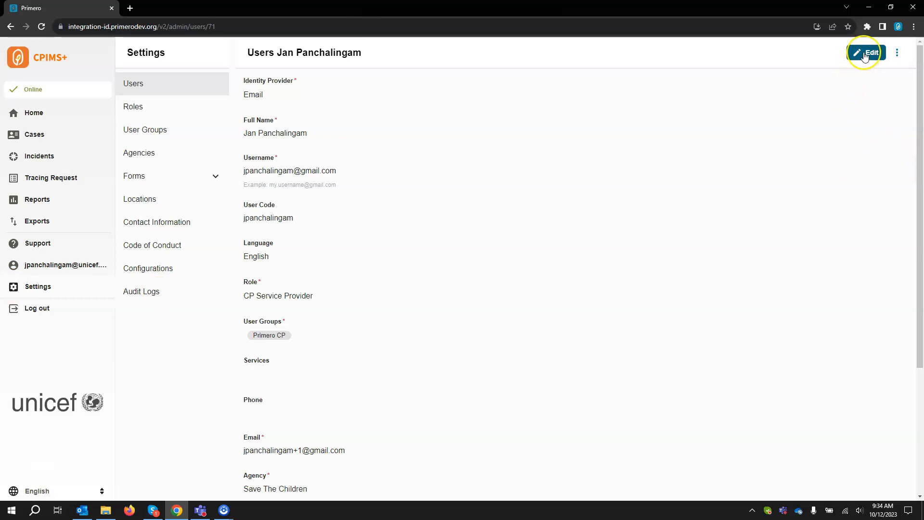
pyautogui.click(865, 53)
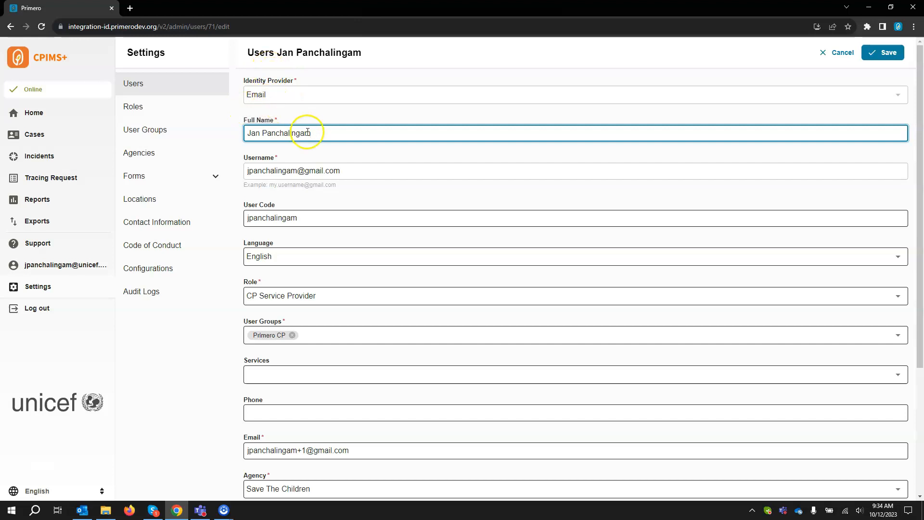
# Step: Remove the '+1' tag from the second user's Gmail address and save the record
pyautogui.moveTo(354, 170); pyautogui.dragTo(241, 174)
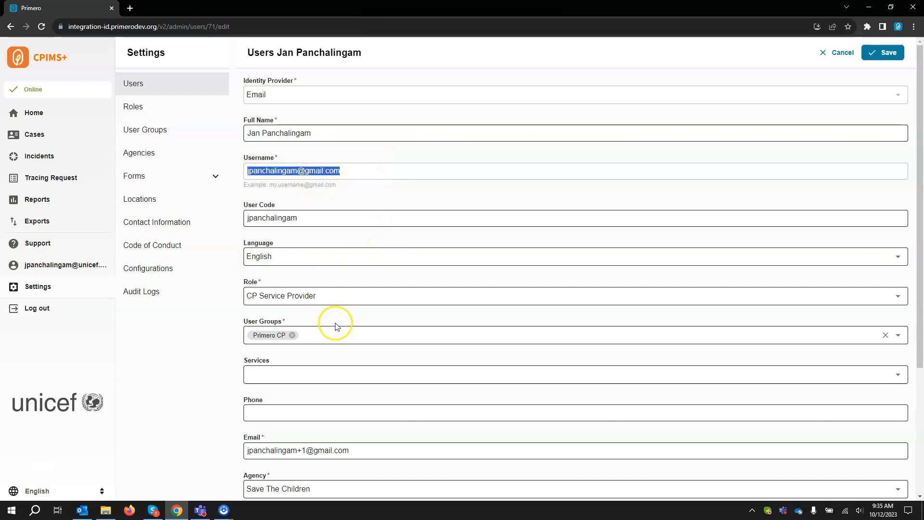
pyautogui.scroll(-1, 336, 321)
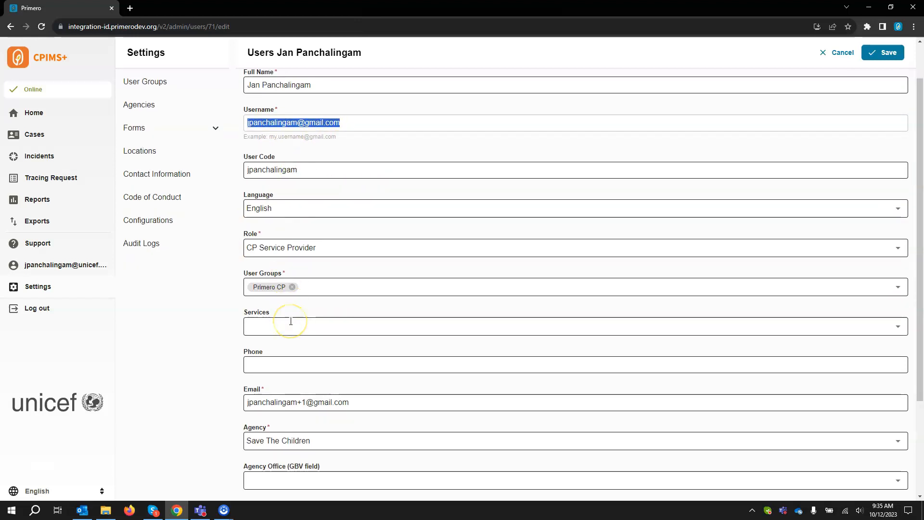
pyautogui.scroll(-2, 305, 351)
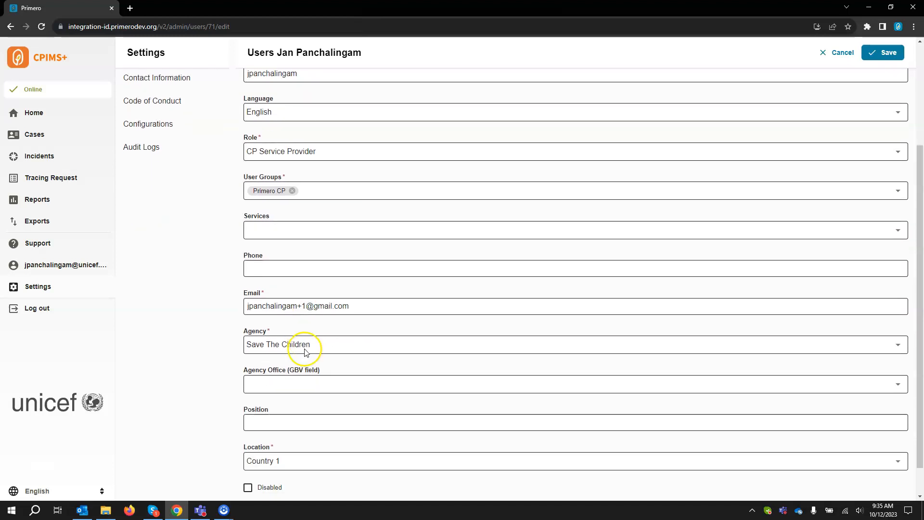
pyautogui.click(304, 305)
pyautogui.press('BackSpace')
pyautogui.press('BackSpace')
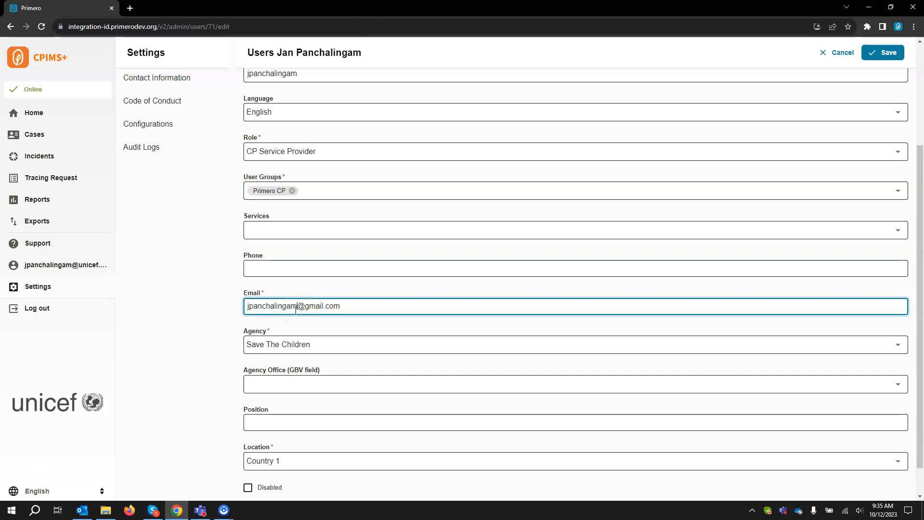
pyautogui.click(883, 55)
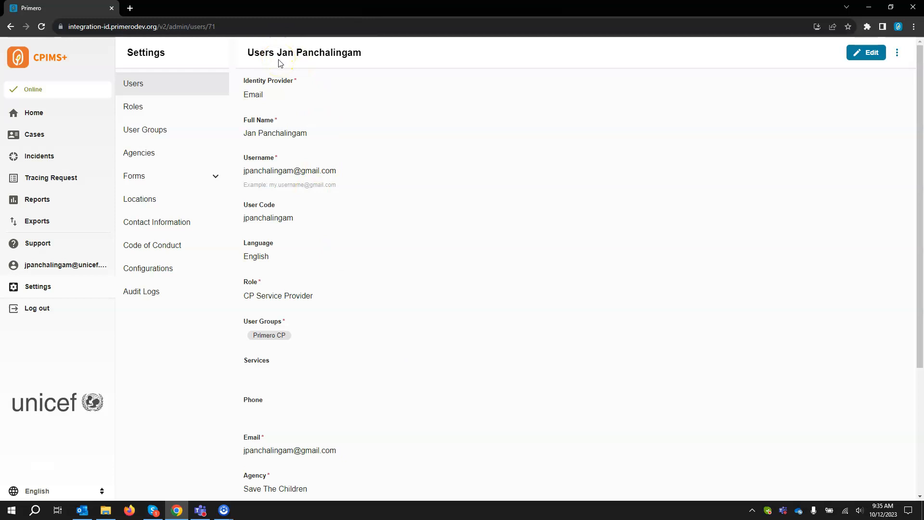
# Step: Filter the Cases list by the old integration-id social worker, narrowing it to two cases
pyautogui.click(63, 141)
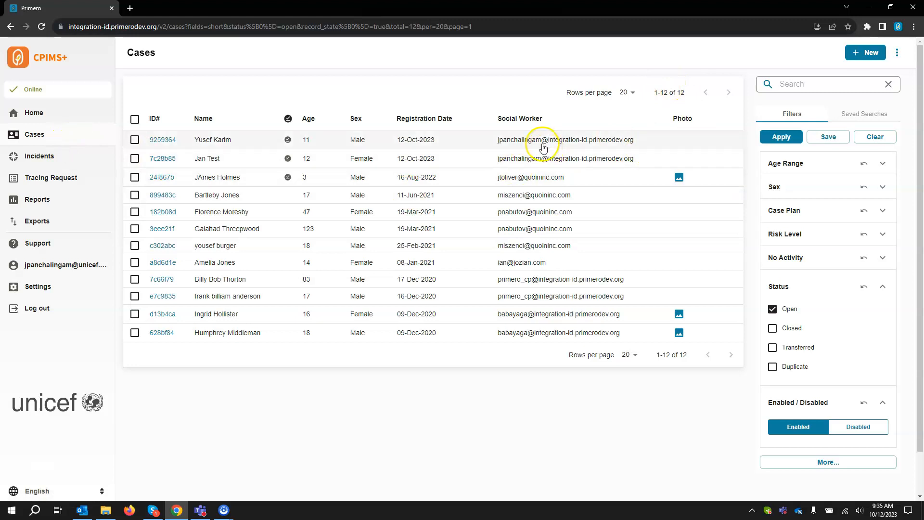
pyautogui.click(822, 463)
pyautogui.scroll(-3, 822, 463)
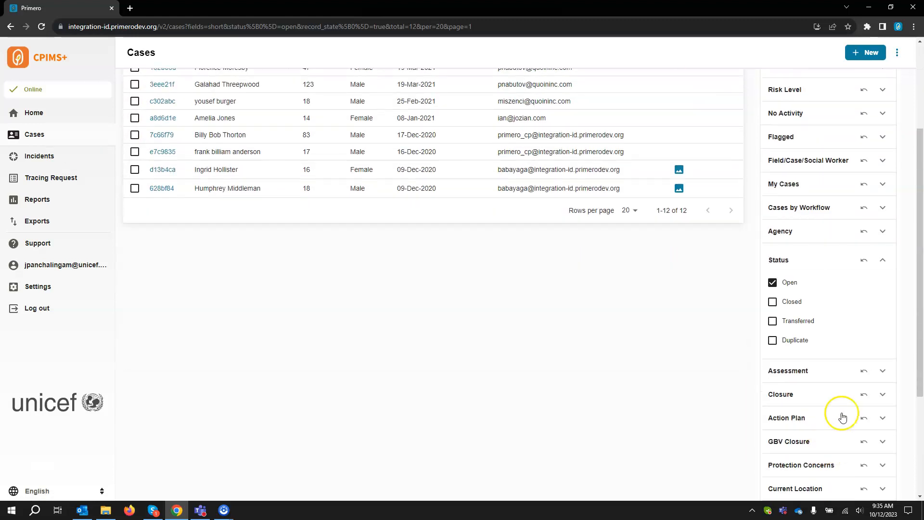
pyautogui.click(883, 160)
pyautogui.moveTo(889, 195); pyautogui.dragTo(883, 292)
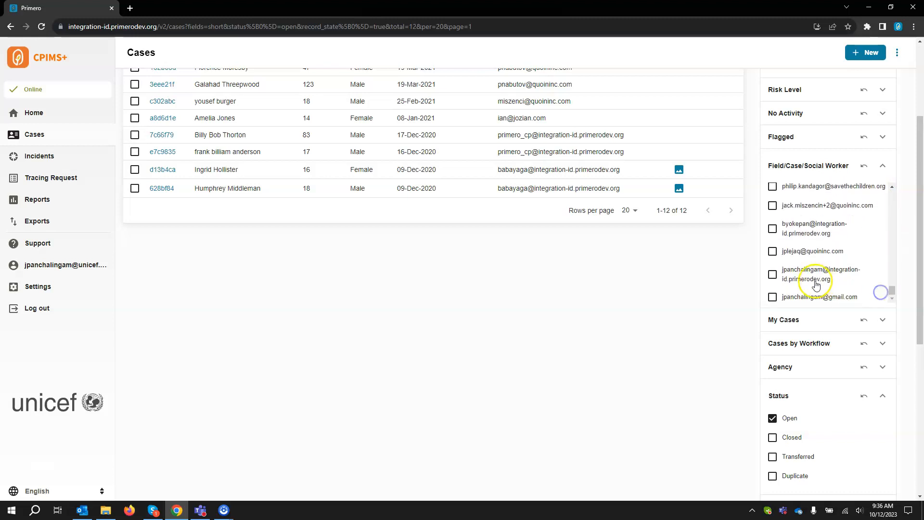
pyautogui.click(773, 276)
pyautogui.scroll(3, 746, 324)
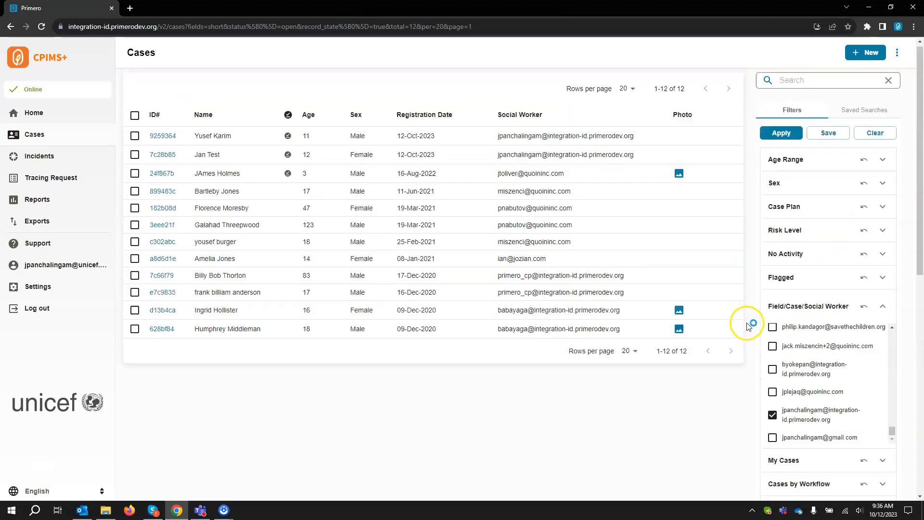
pyautogui.click(780, 139)
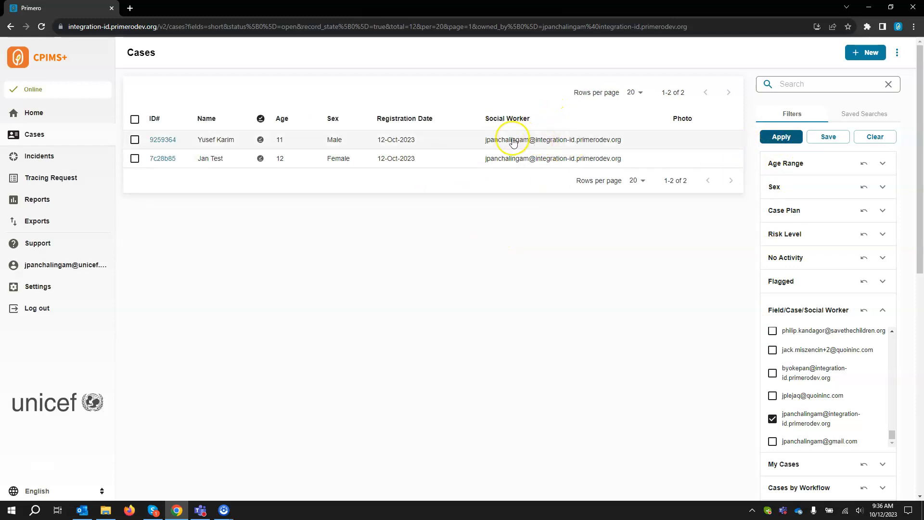
pyautogui.click(318, 124)
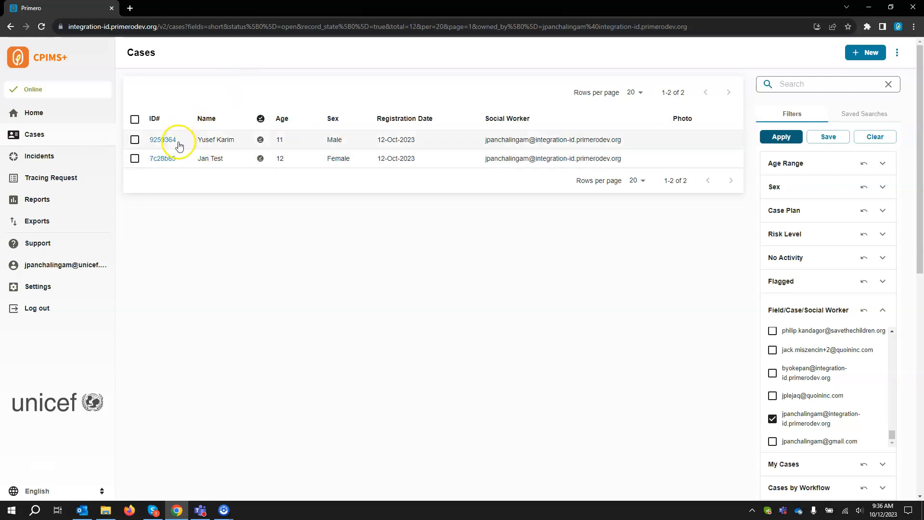
pyautogui.click(162, 141)
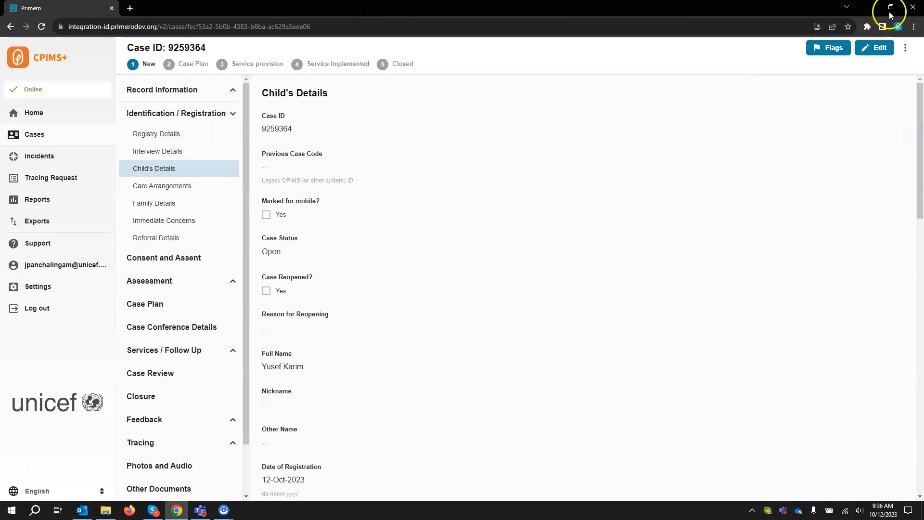
pyautogui.click(905, 48)
pyautogui.click(868, 92)
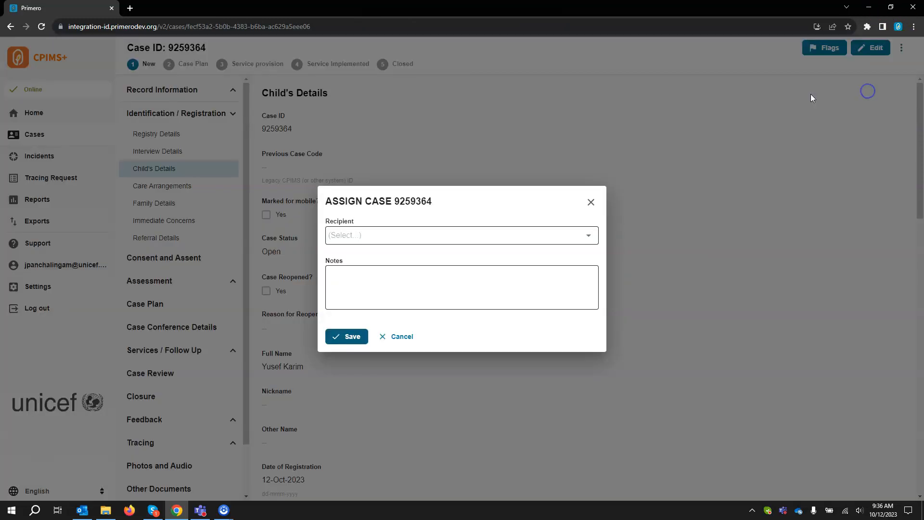
pyautogui.click(448, 231)
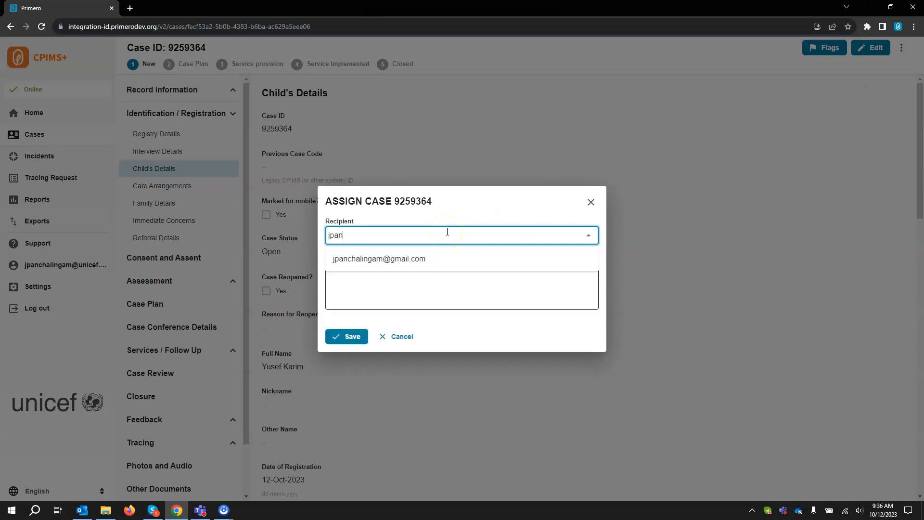
pyautogui.click(423, 261)
# Step: Add a note about reassigning to the new profile on October 12, 2023, naming the user, and save
pyautogui.click(370, 291)
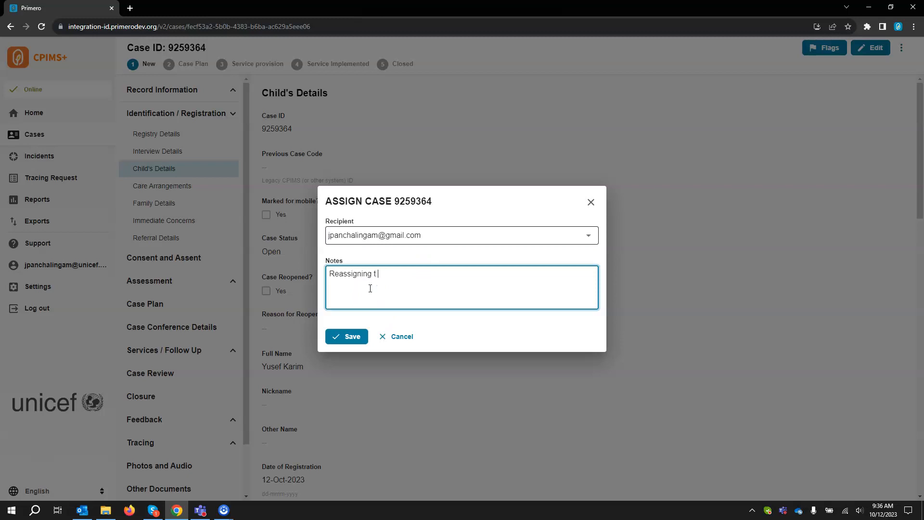
pyautogui.write('Reassigning to new profile October 12, 2023')
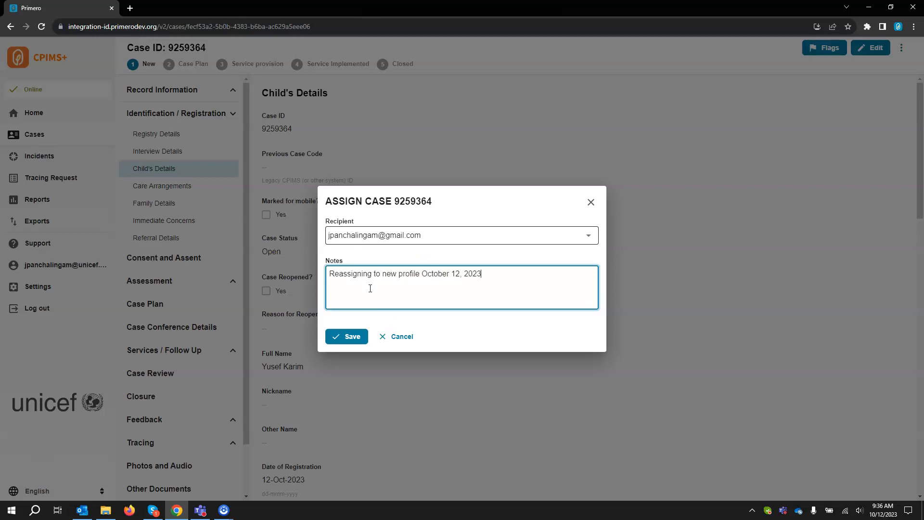
pyautogui.click(494, 274)
pyautogui.tripleClick(497, 273)
pyautogui.hotkey('ctrl', 'c')
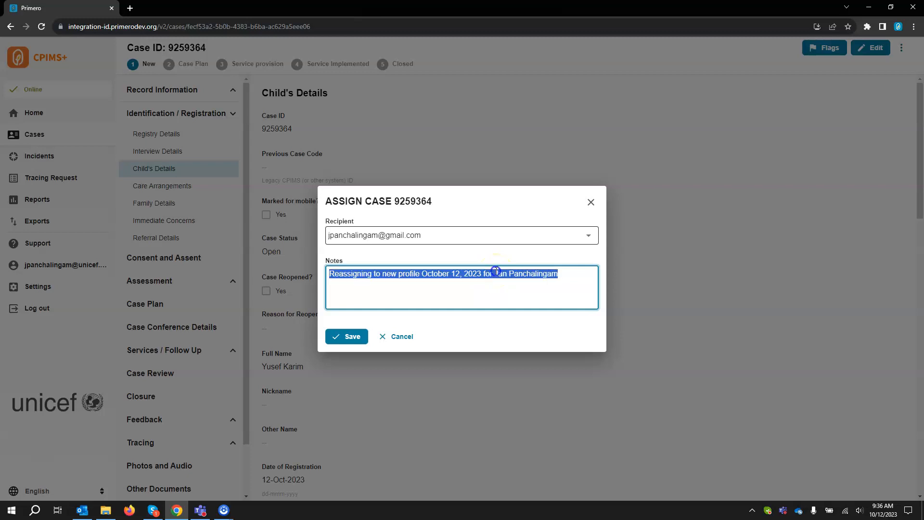
pyautogui.click(353, 337)
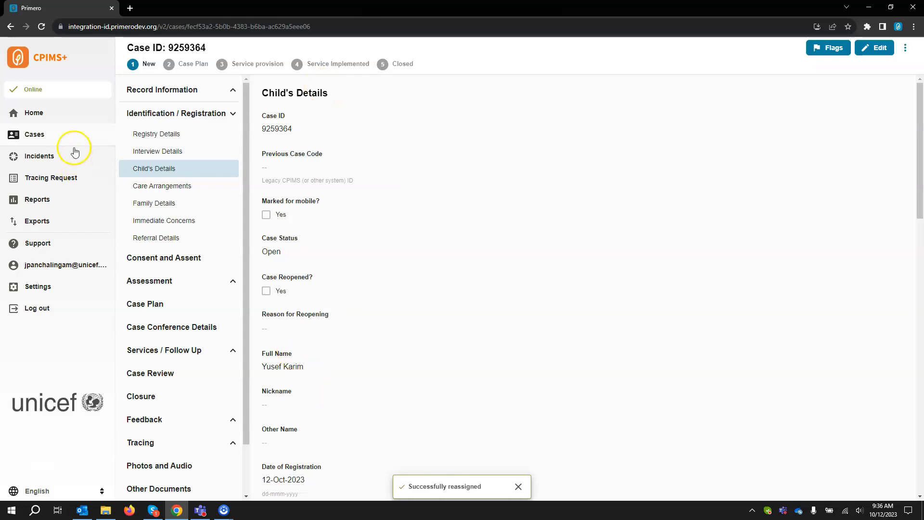
pyautogui.click(12, 27)
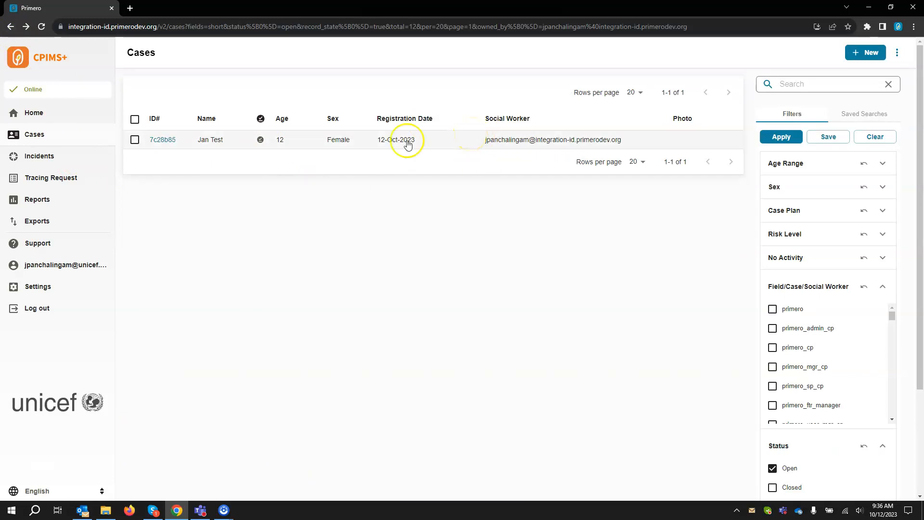
pyautogui.click(161, 139)
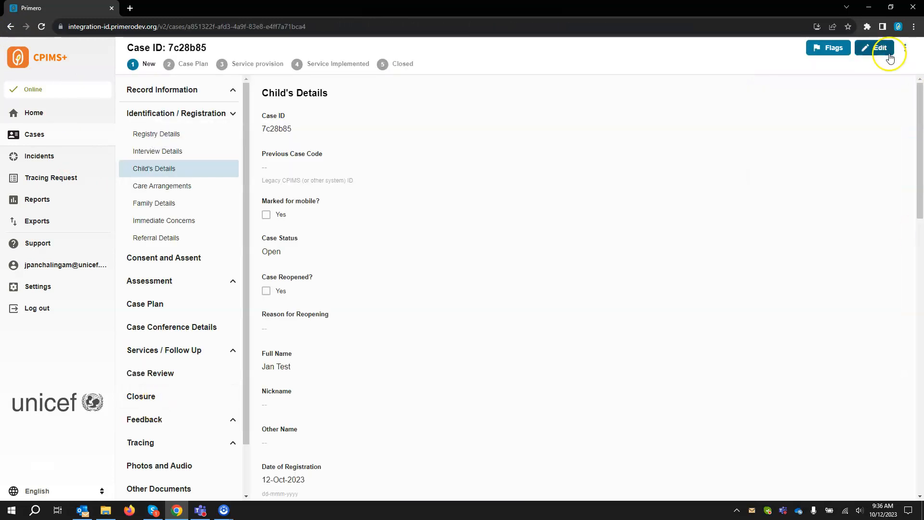
pyautogui.click(906, 48)
pyautogui.click(875, 89)
pyautogui.click(445, 234)
pyautogui.click(417, 259)
pyautogui.click(417, 287)
pyautogui.hotkey('ctrl', 'v')
pyautogui.click(348, 336)
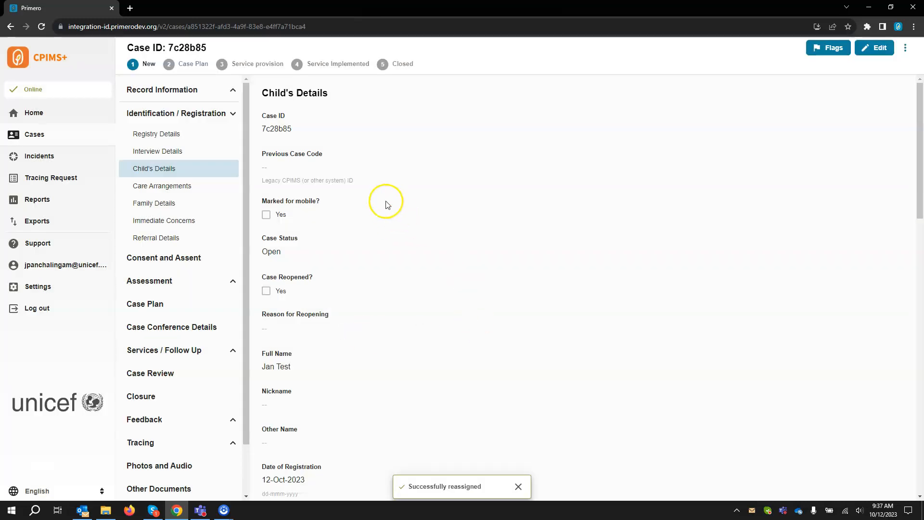
pyautogui.click(40, 139)
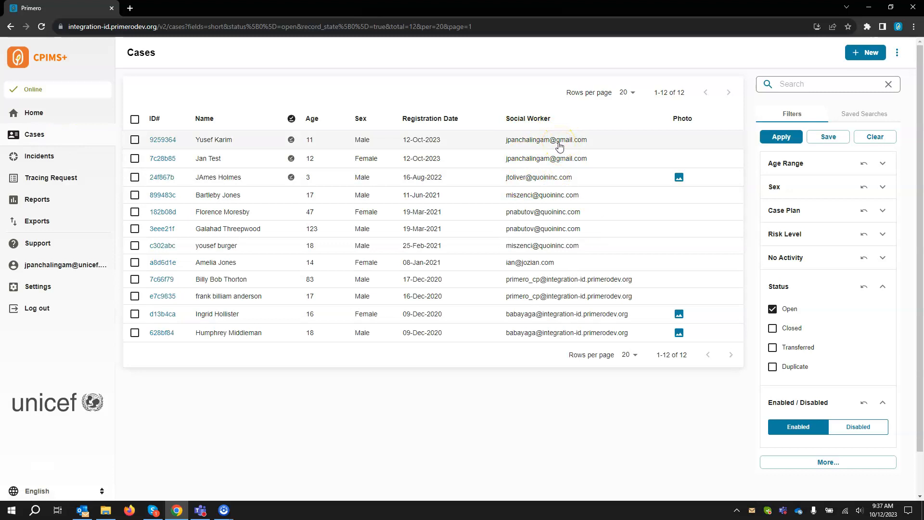
# Step: Reopen the old integration-id user's record, mark the account disabled, and save it
pyautogui.click(33, 289)
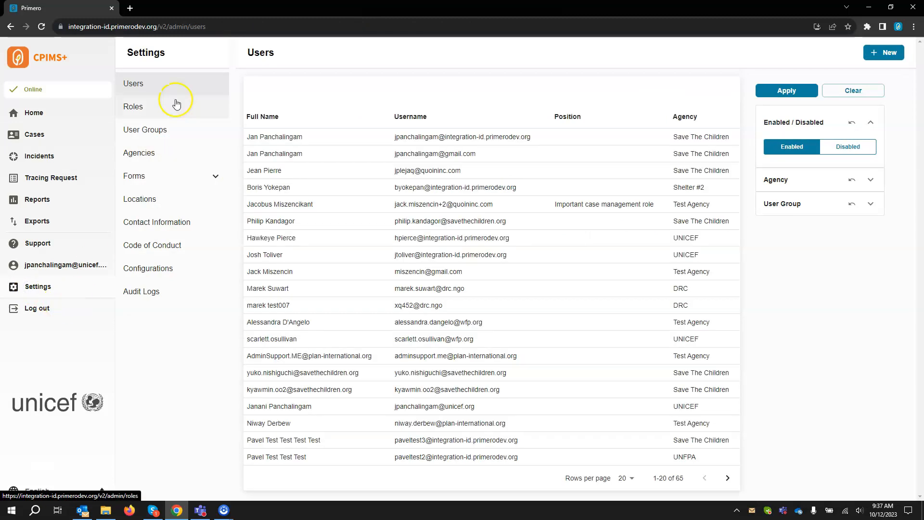
pyautogui.click(359, 140)
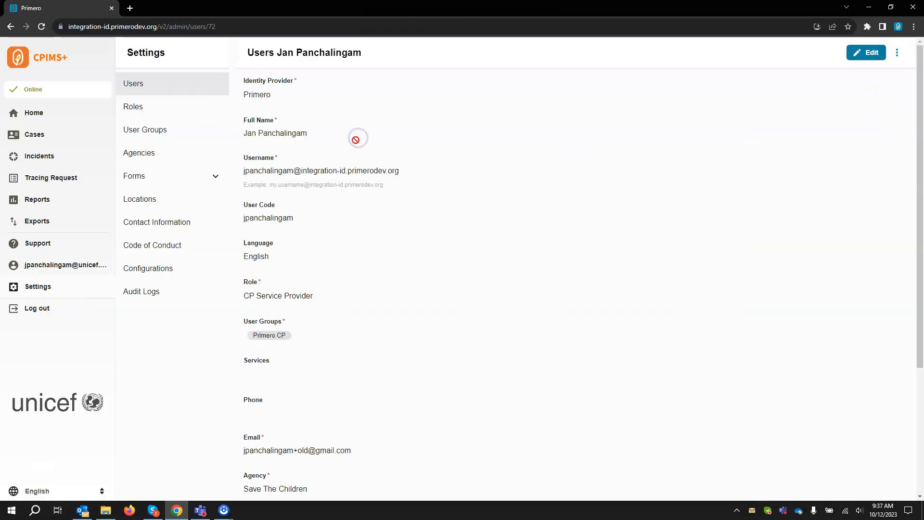
pyautogui.click(875, 57)
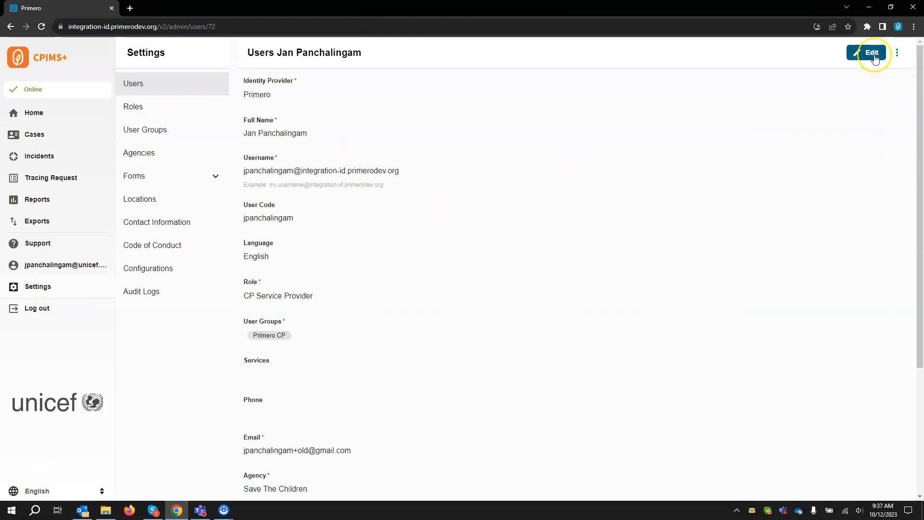
pyautogui.scroll(-4, 363, 386)
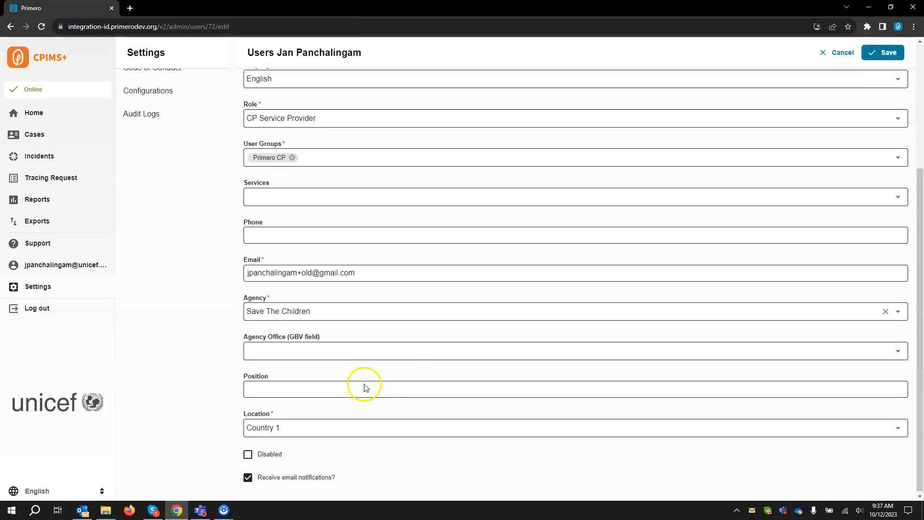
pyautogui.click(248, 453)
pyautogui.click(885, 54)
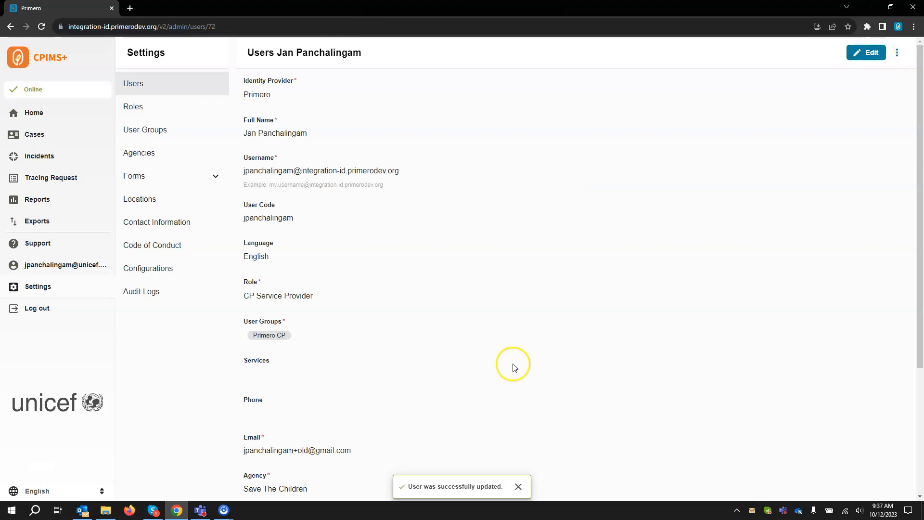